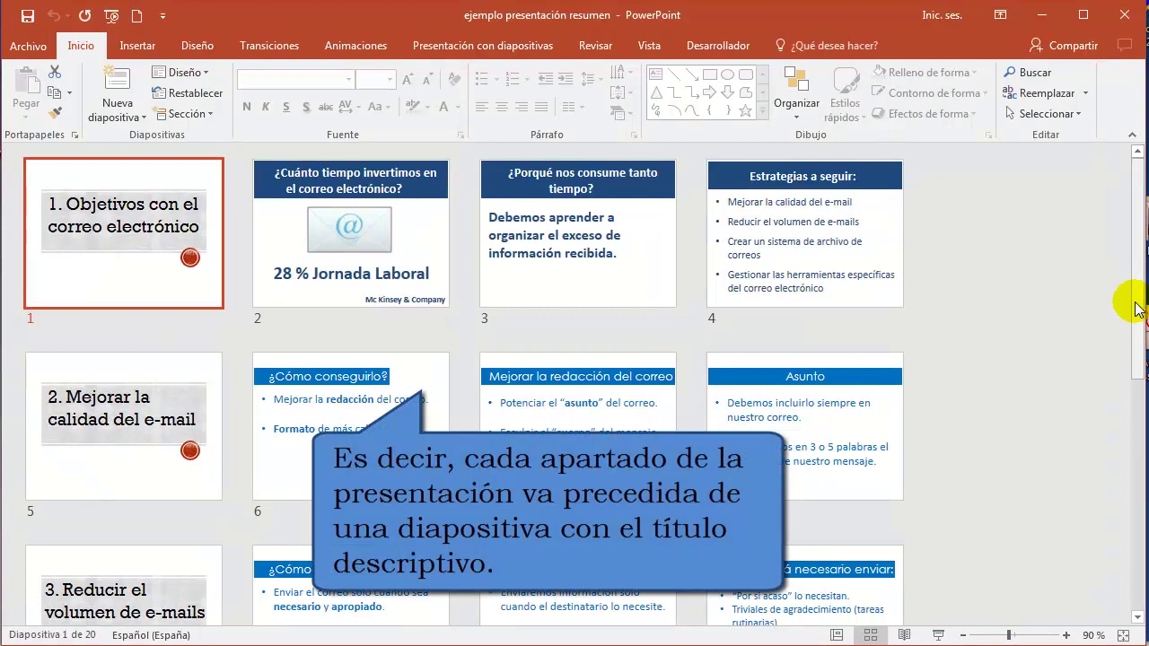
Step: Switch to Normal view and open the Vista general zoom menu on the Insertar tab
mouse_move(1139, 308)
left_mouse_down()
mouse_move(1140, 382)
mouse_move(1121, 405)
mouse_move(1136, 438)
mouse_move(1129, 539)
mouse_move(1138, 579)
mouse_move(1123, 418)
mouse_move(1129, 218)
left_mouse_up()
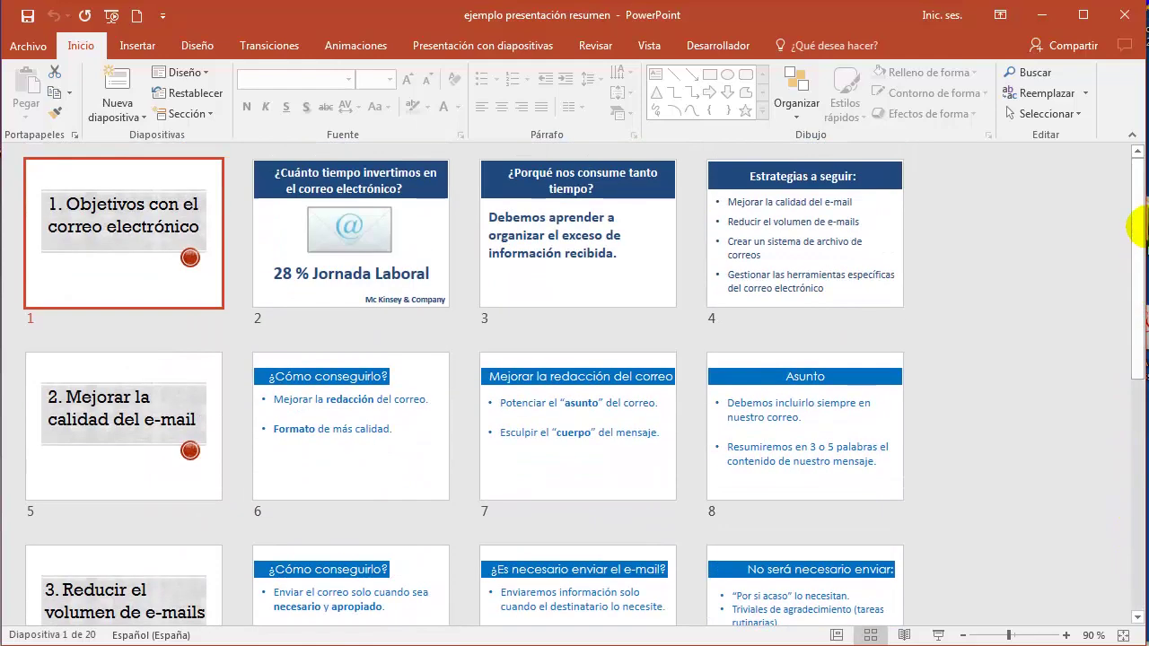
left_click(836, 634)
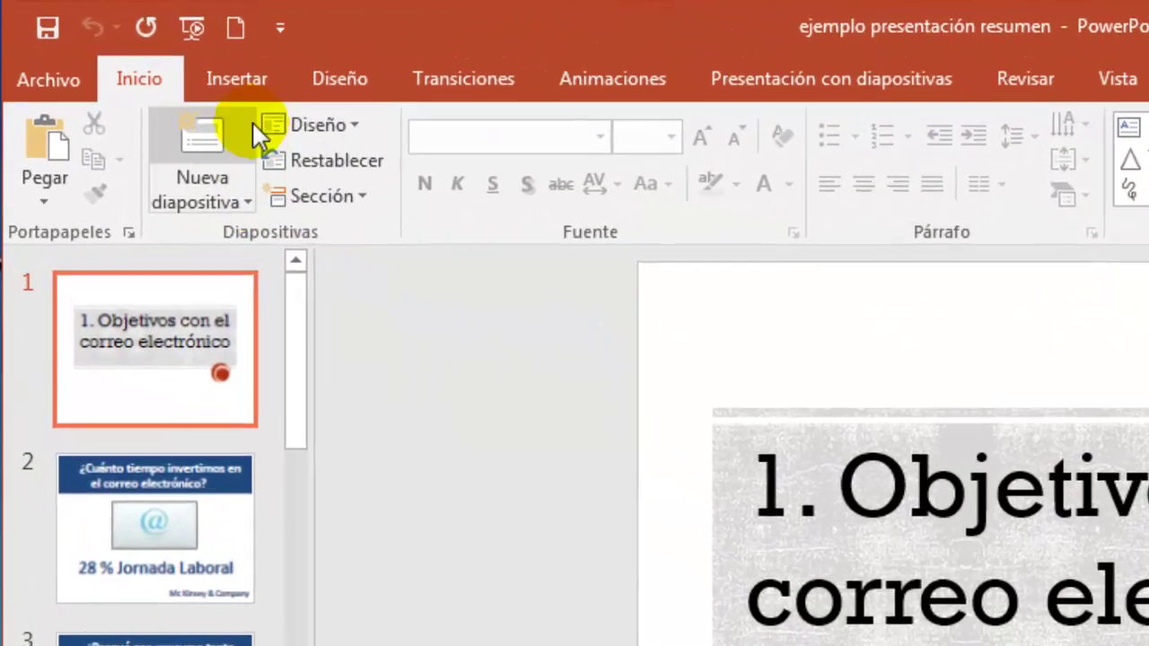
left_click(217, 74)
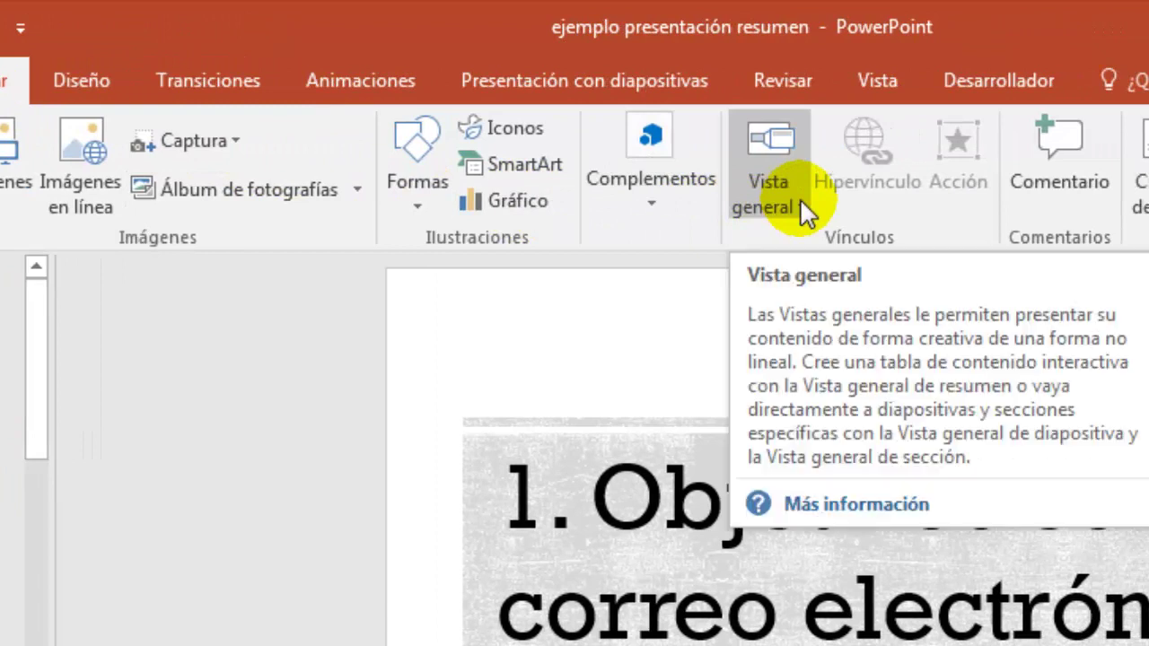
left_click(801, 208)
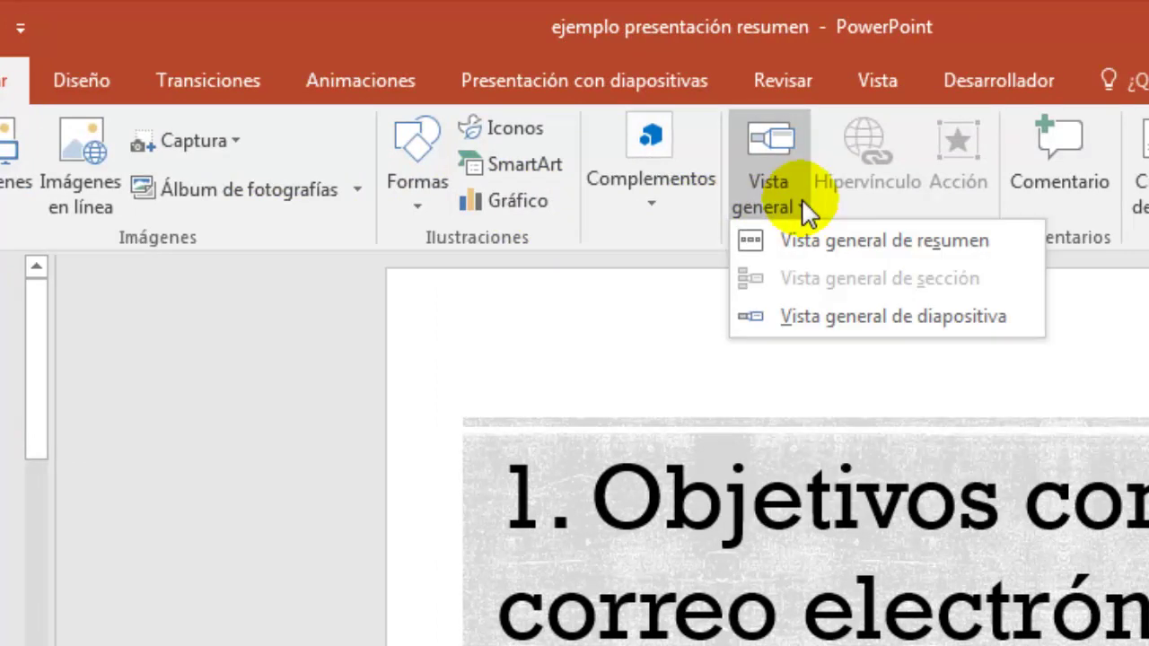
Step: Insert a Vista general de resumen linking slides 1, 5, 9, 13 and 17
left_click(1022, 236)
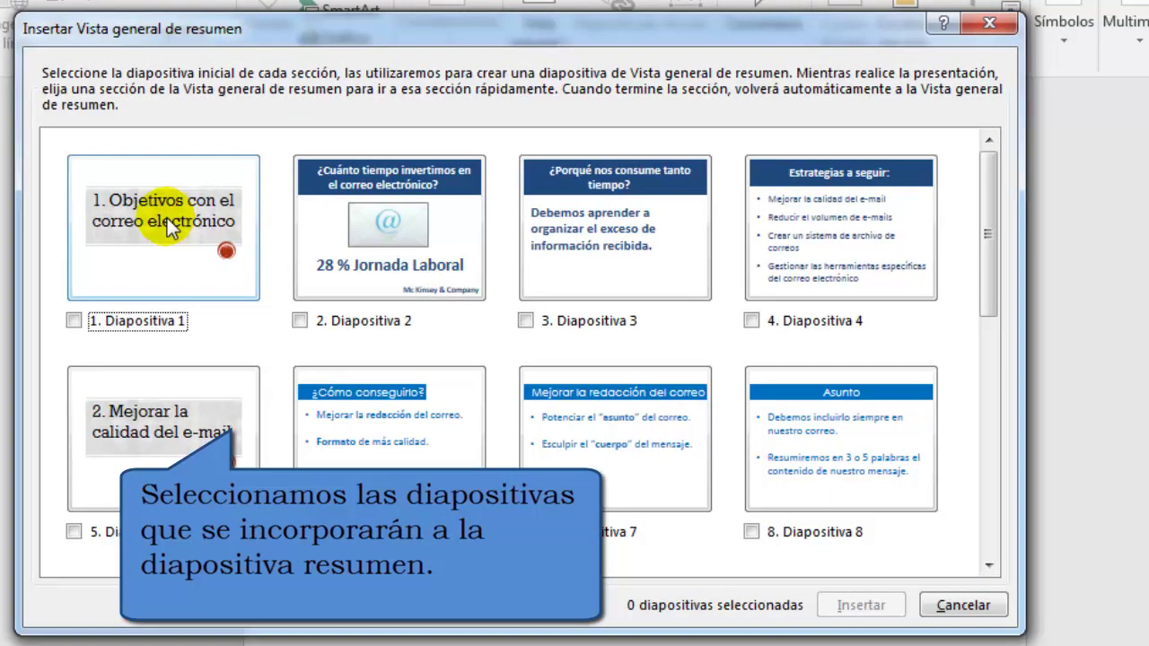
left_click(171, 227)
left_click(171, 391)
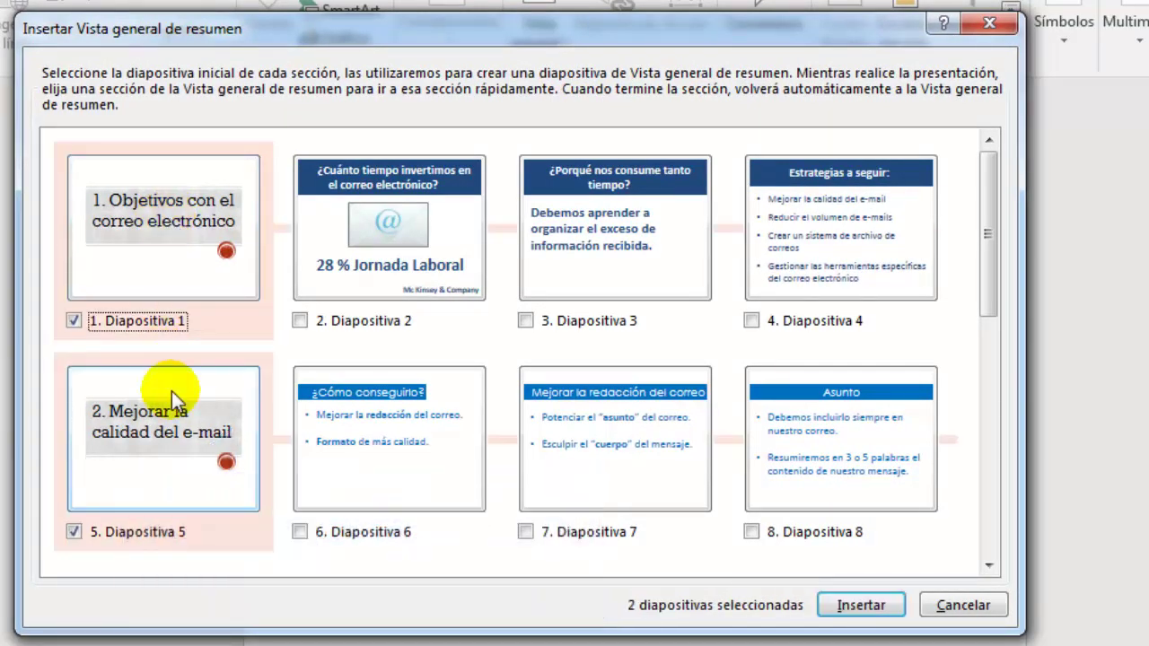
scroll(171, 392, "down", 3)
scroll(171, 390, "down", 1)
left_click(178, 296)
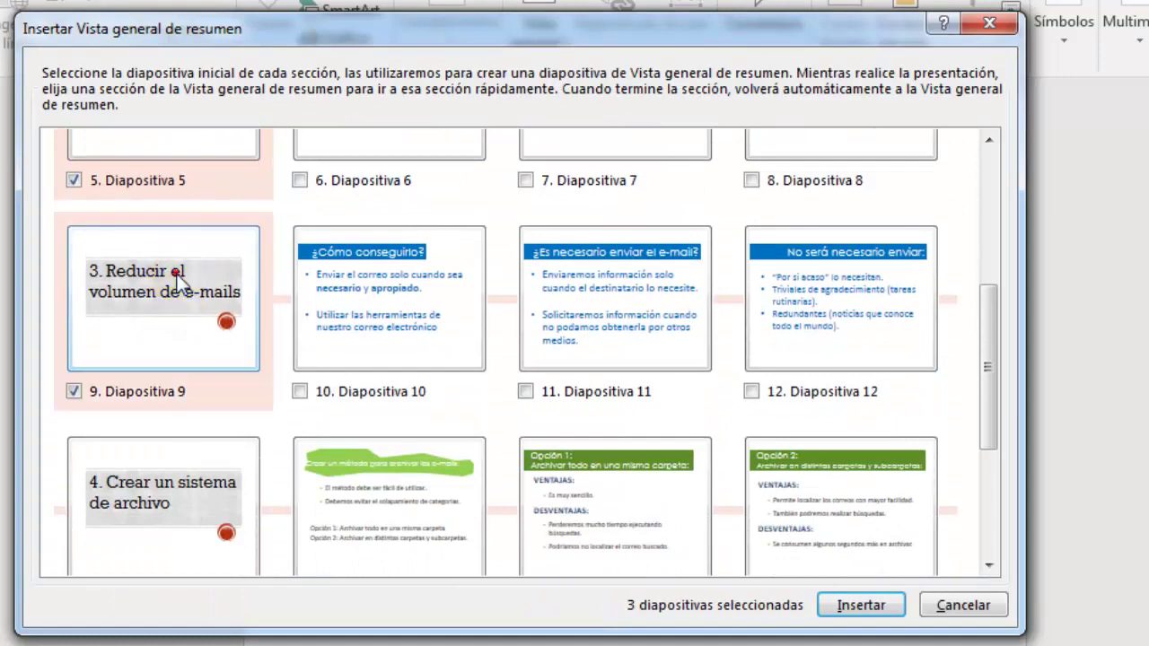
scroll(178, 287, "down", 2)
scroll(178, 280, "down", 1)
left_click(178, 283)
scroll(171, 271, "down", 1)
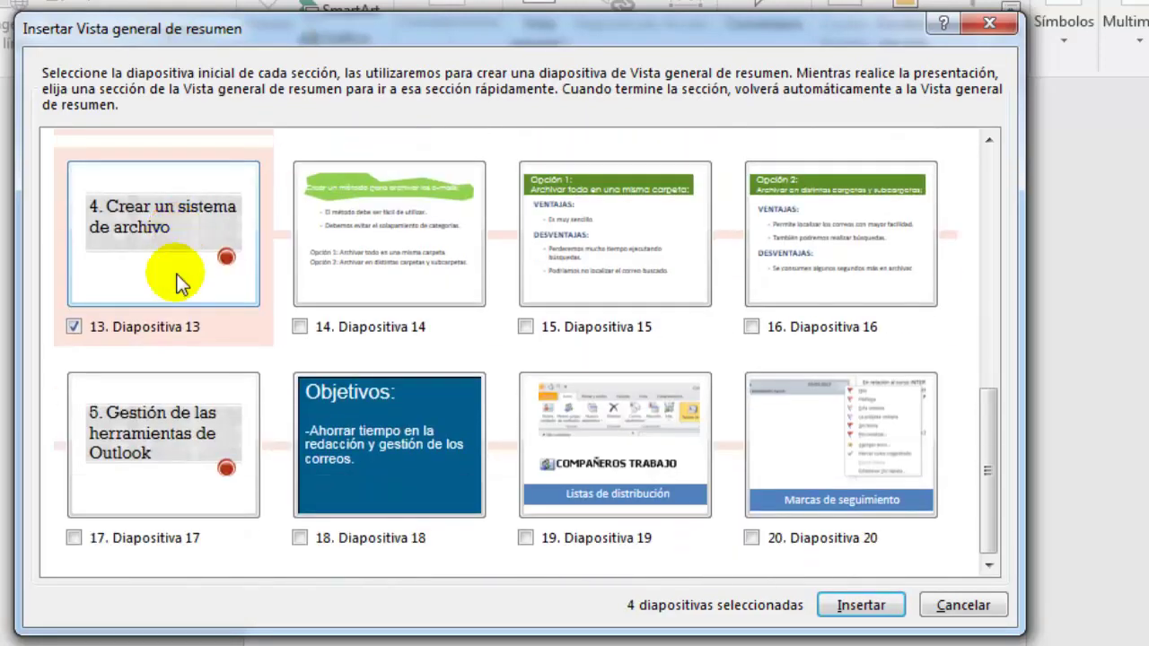
left_click(178, 437)
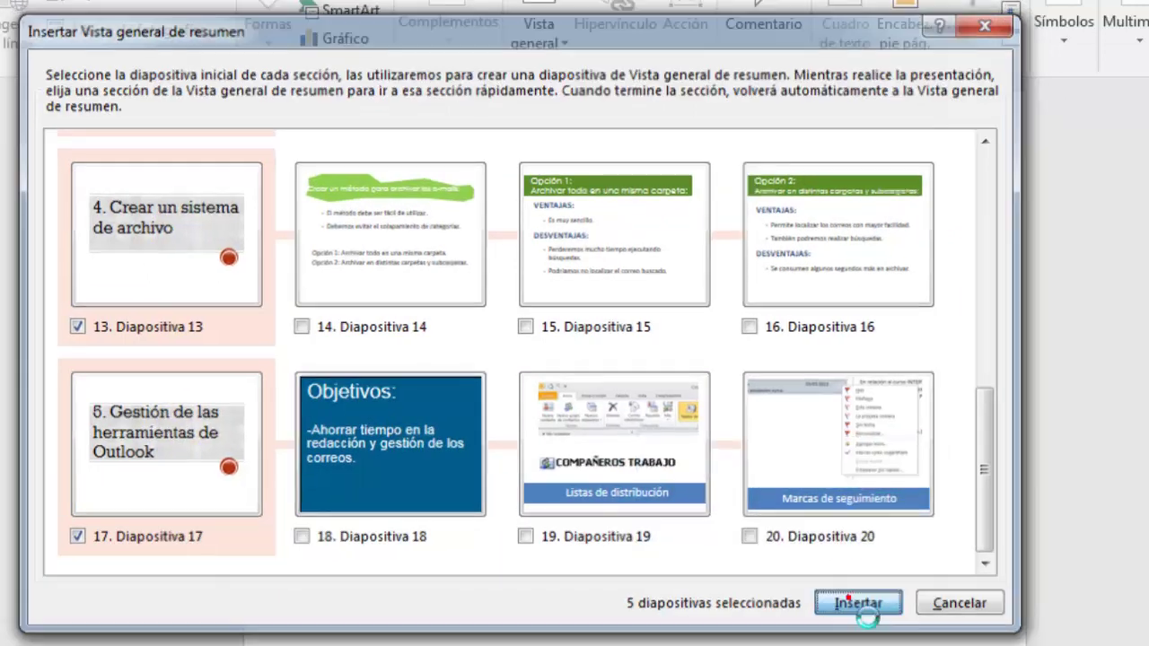
left_click(850, 606)
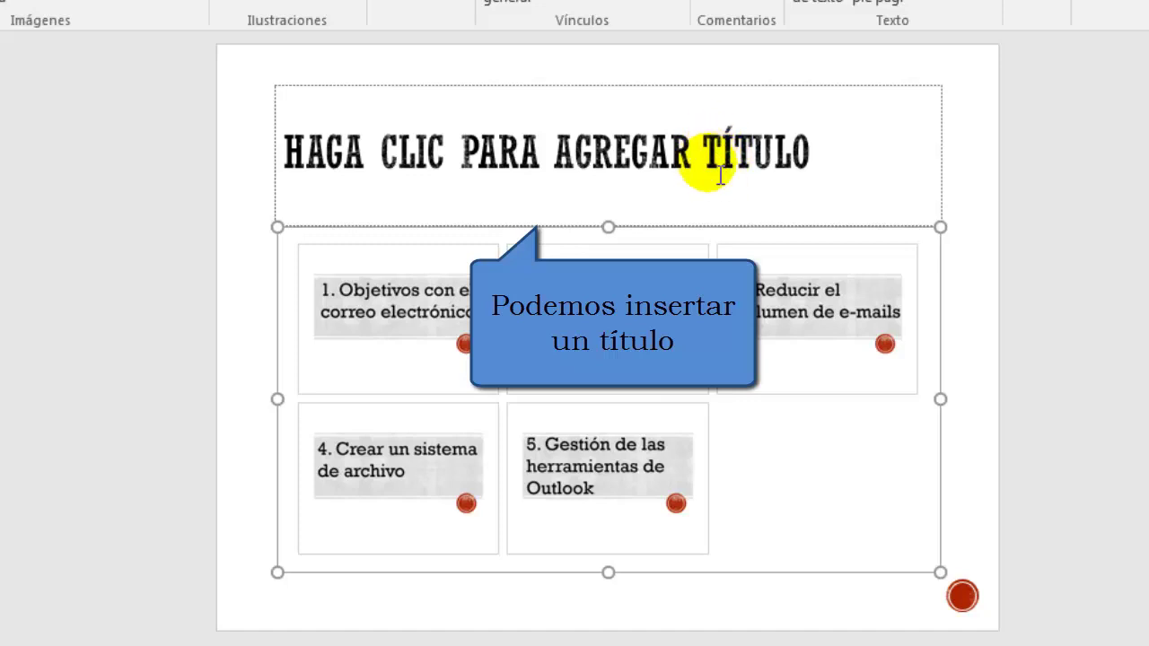
Step: Delete the empty title placeholder and select the five-thumbnail group
left_click(781, 97)
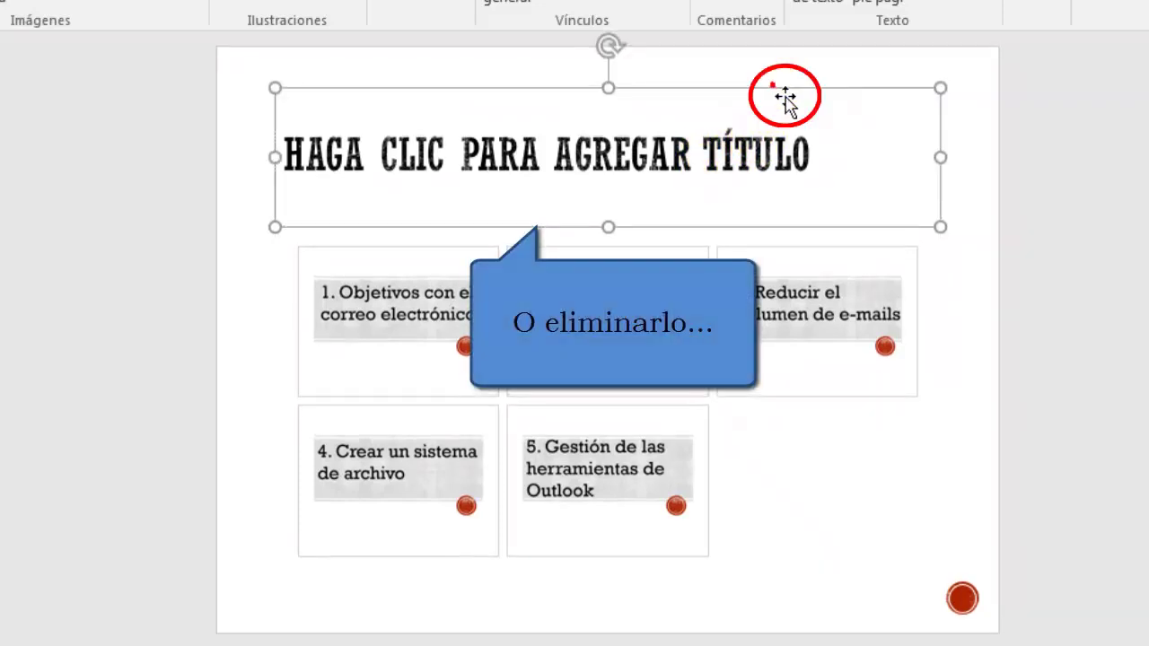
key("Delete")
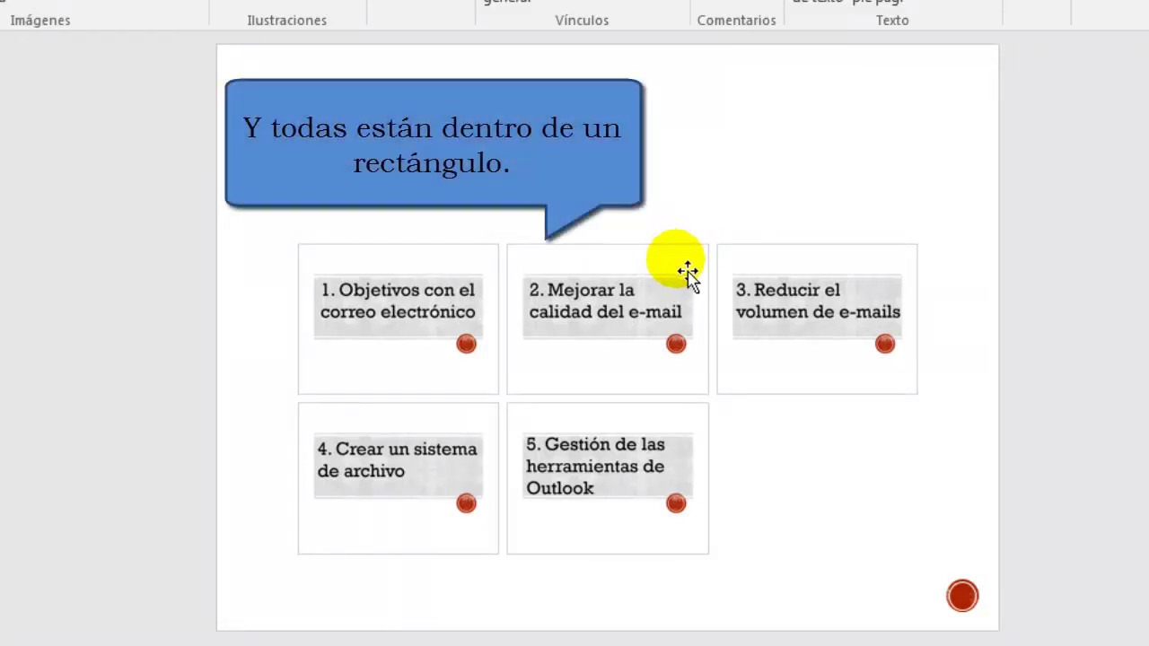
left_click(739, 255)
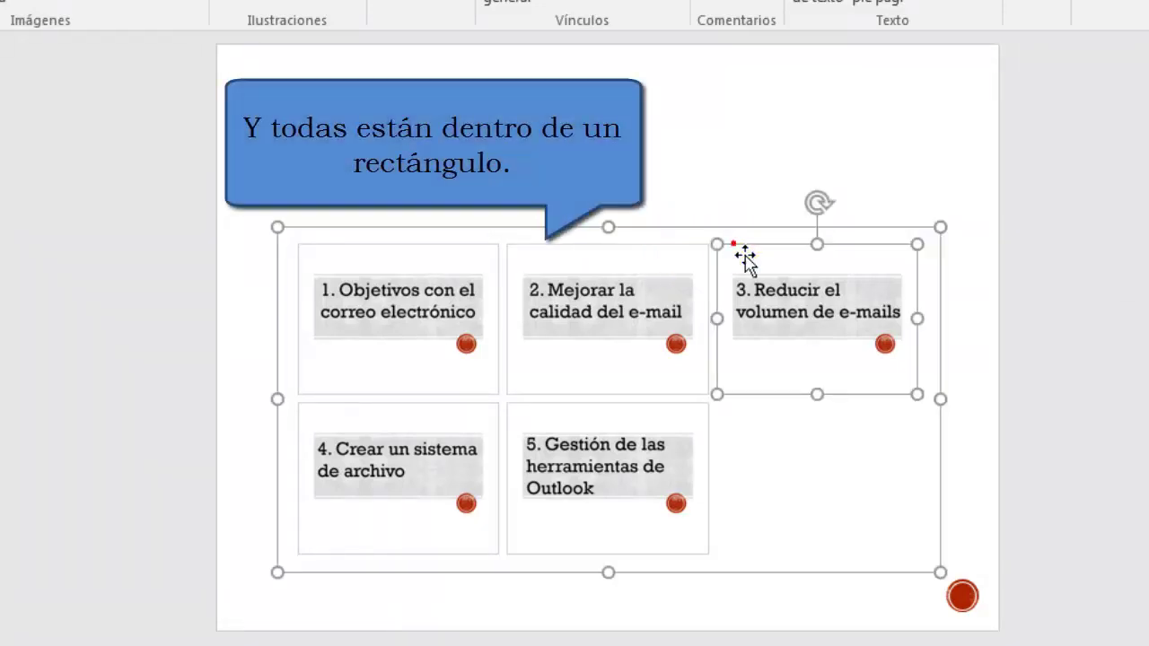
Step: Stretch the thumbnail group's corners and top and bottom edges until it fills the slide
left_click(280, 230)
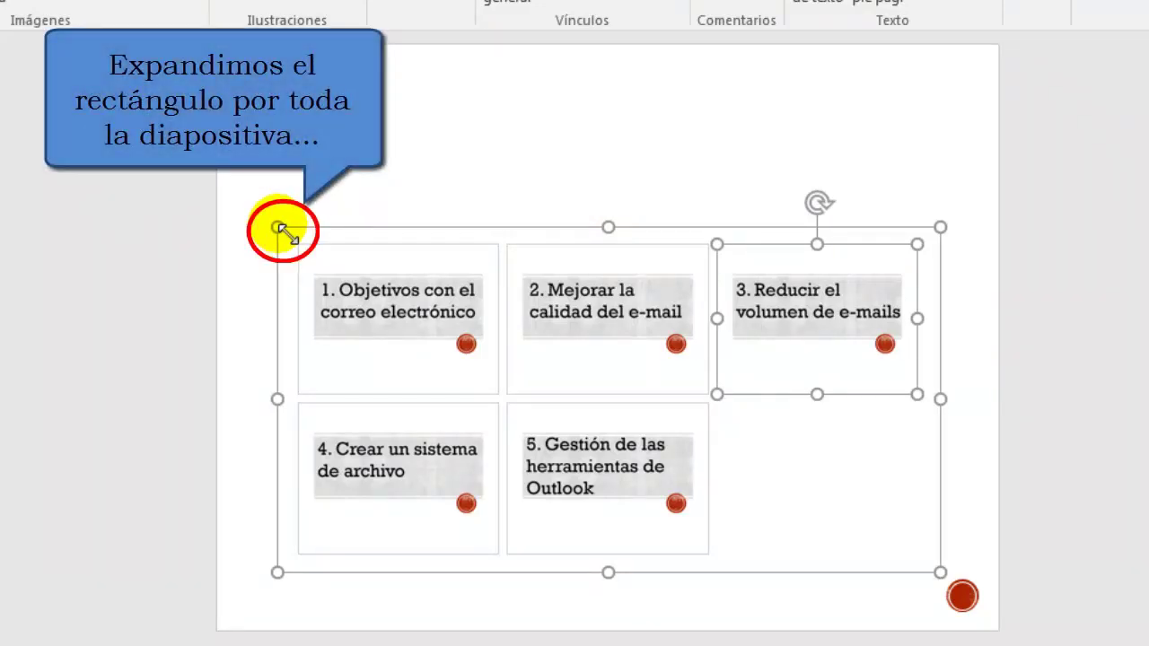
mouse_move(280, 230)
left_mouse_down()
mouse_move(250, 211)
mouse_move(261, 210)
left_mouse_up()
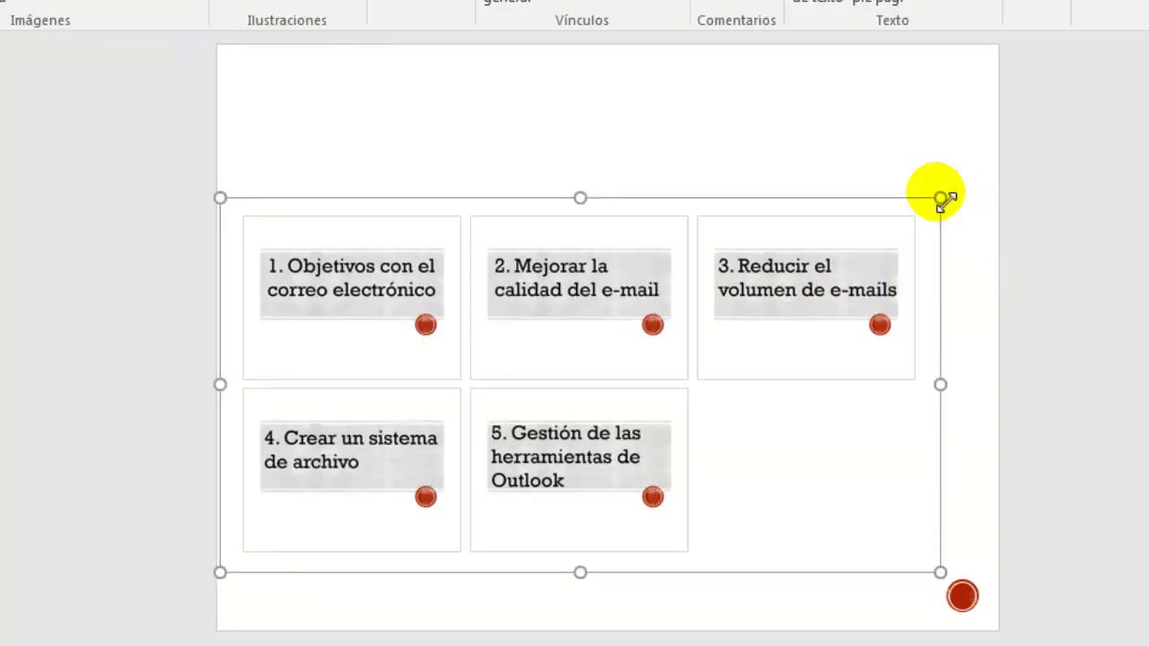
mouse_move(941, 198)
left_mouse_down()
mouse_move(990, 188)
mouse_move(994, 169)
left_mouse_up()
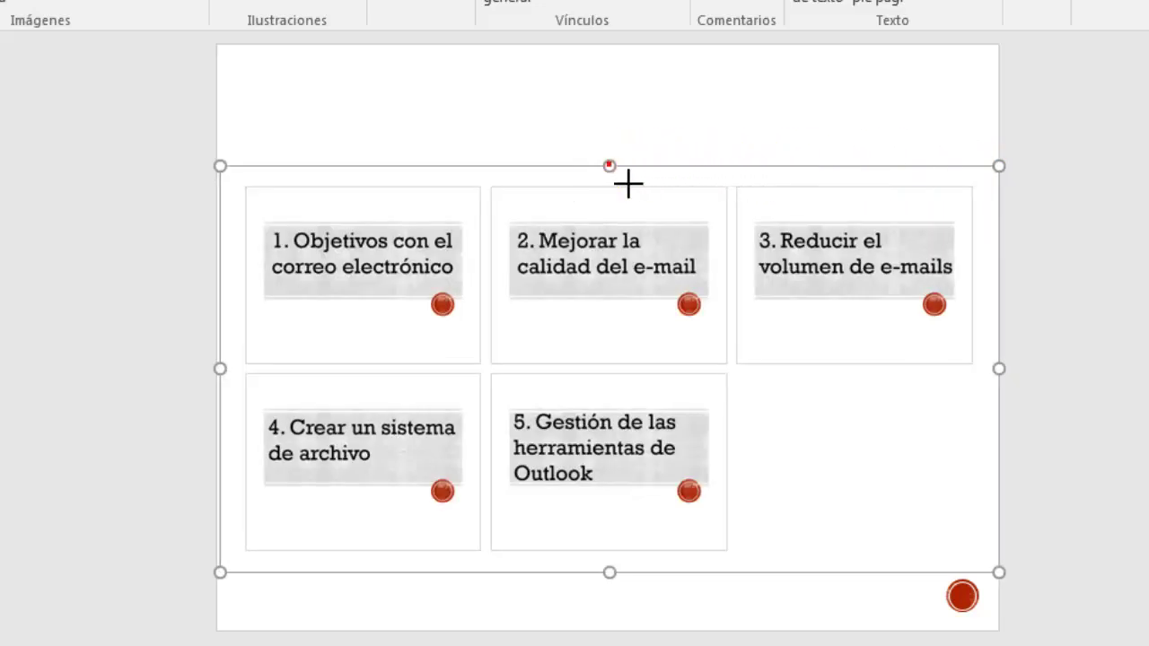
left_click_drag(629, 184, 623, 48)
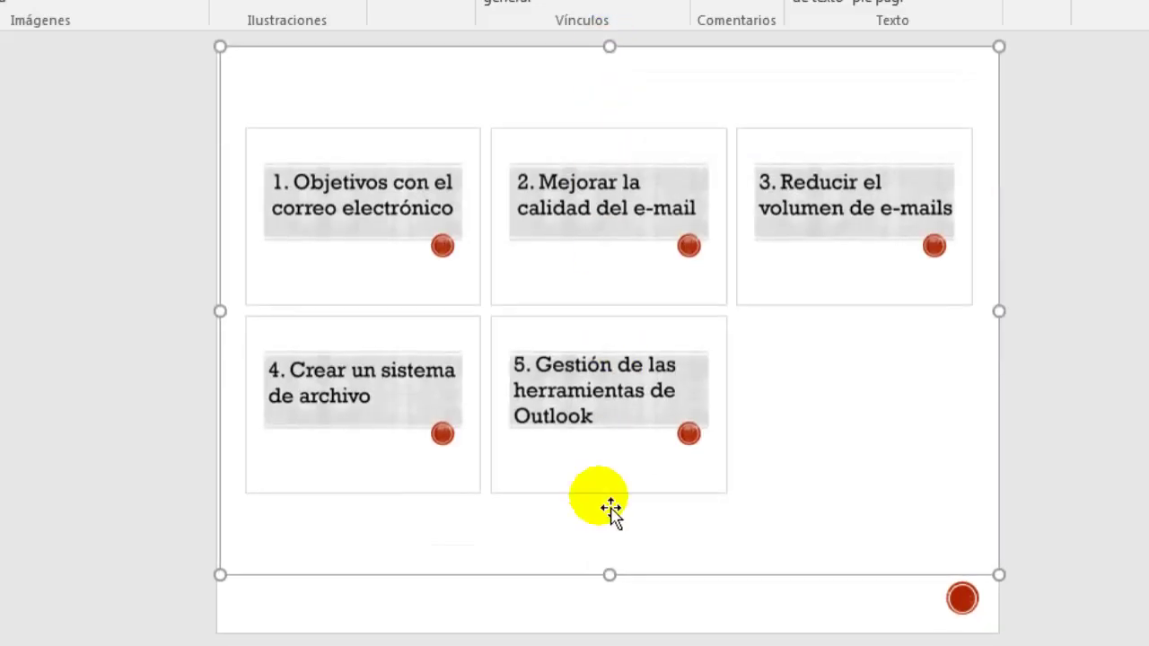
left_click_drag(609, 575, 611, 633)
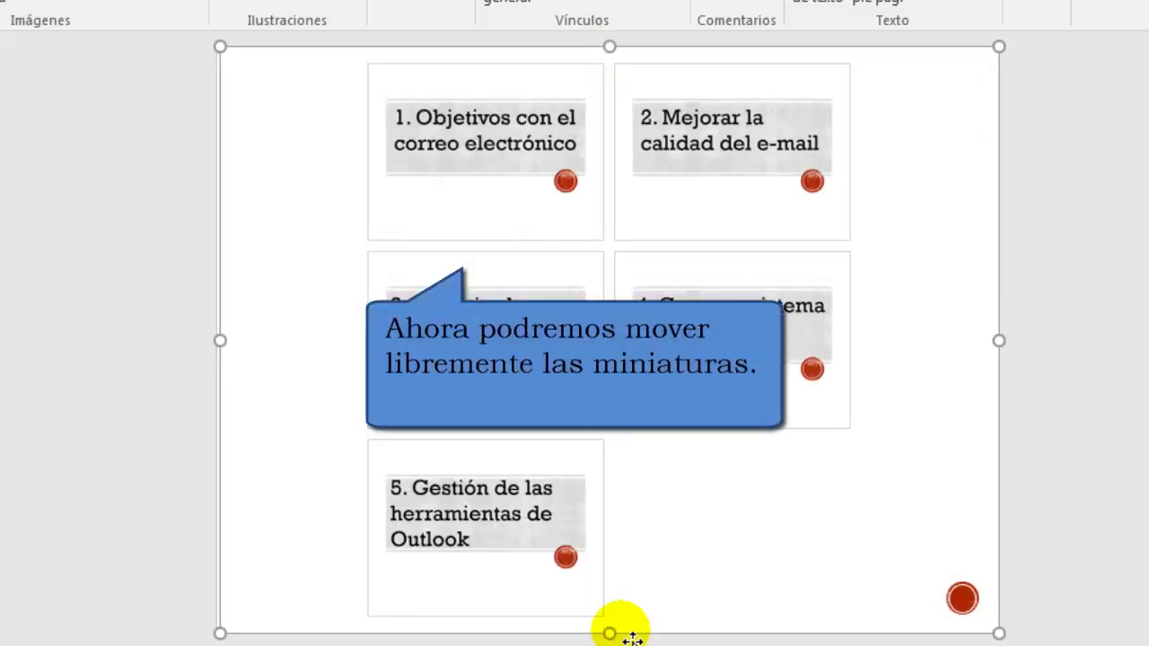
Step: Arrange the thumbnails into aligned rows: sections 1–2 on top, sections 3–5 below
left_click_drag(531, 142, 415, 144)
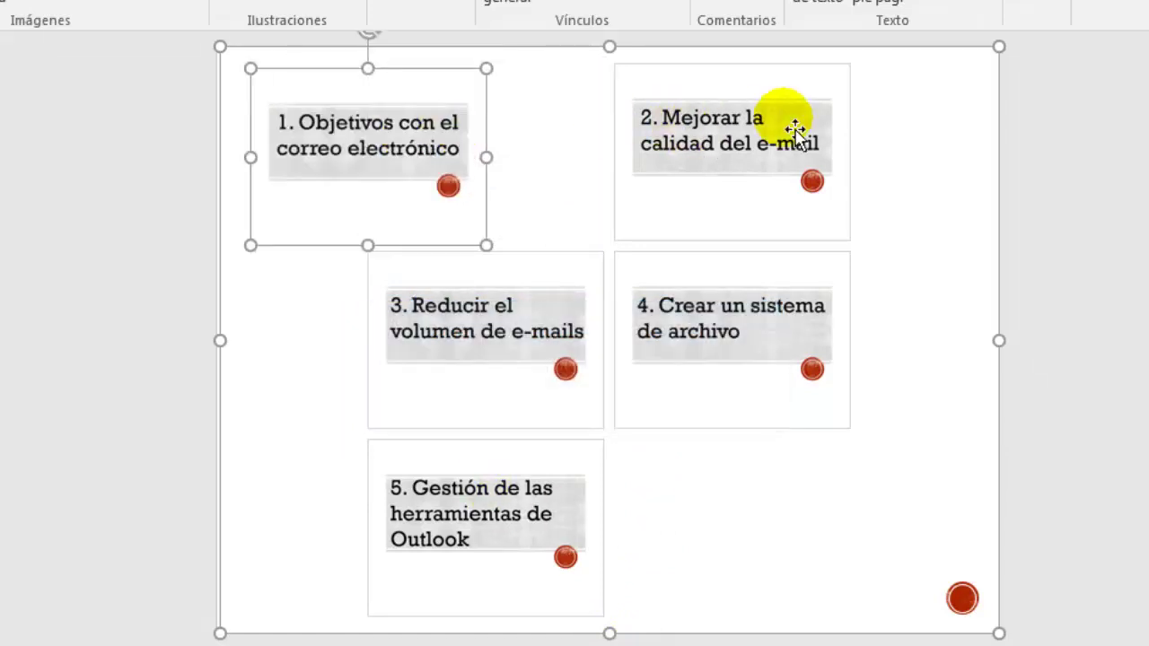
mouse_move(795, 129)
left_mouse_down()
mouse_move(670, 152)
mouse_move(561, 152)
left_mouse_up()
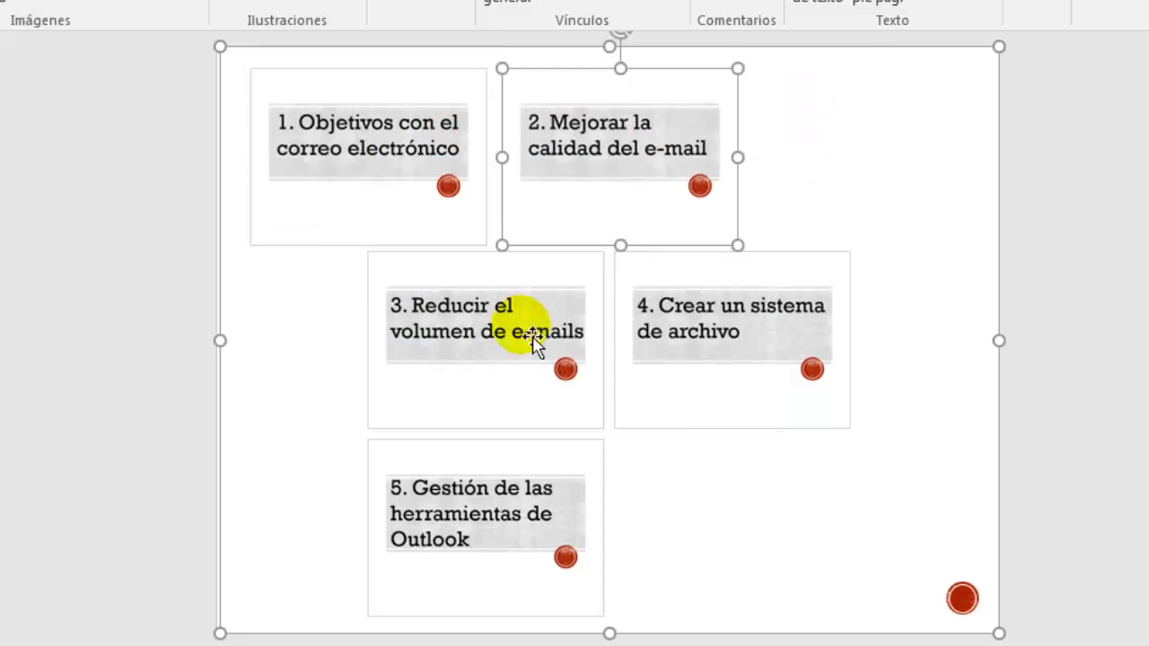
left_click_drag(533, 338, 411, 342)
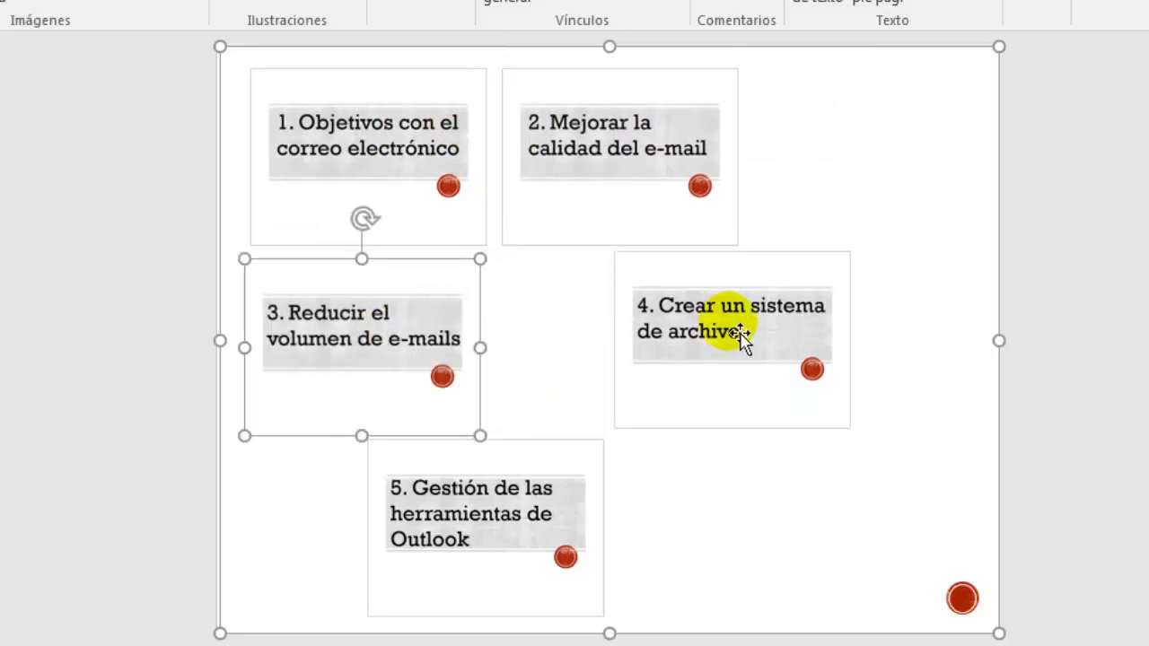
left_click_drag(739, 333, 629, 341)
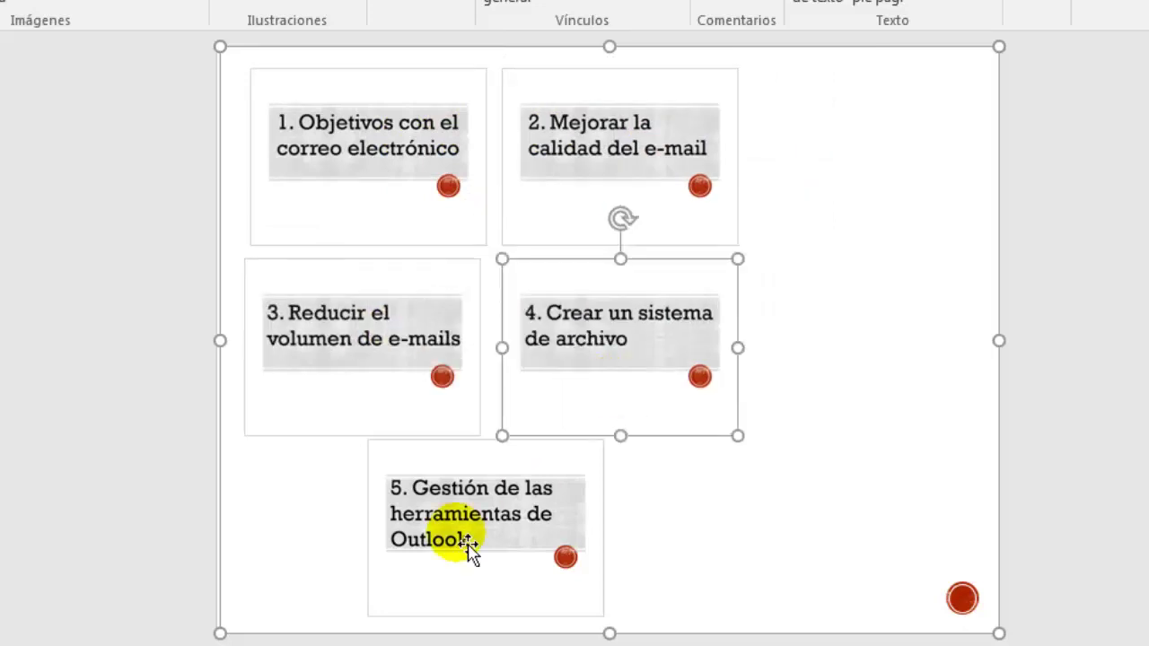
left_click_drag(469, 544, 848, 360)
left_click_drag(475, 328, 482, 328)
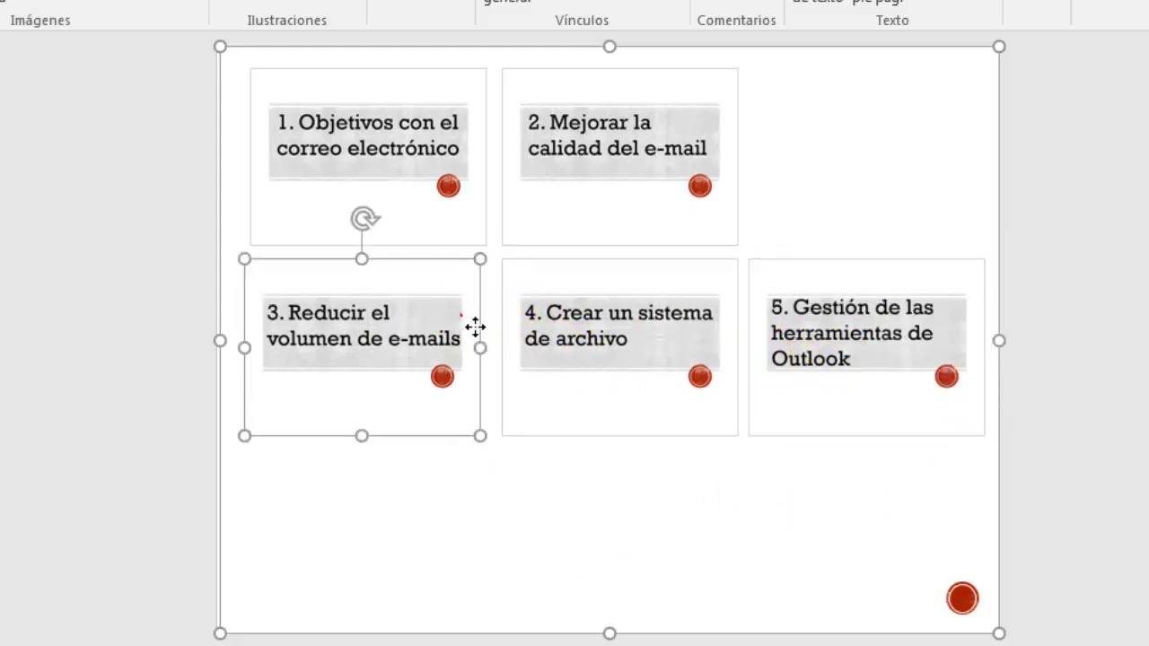
left_click(610, 486)
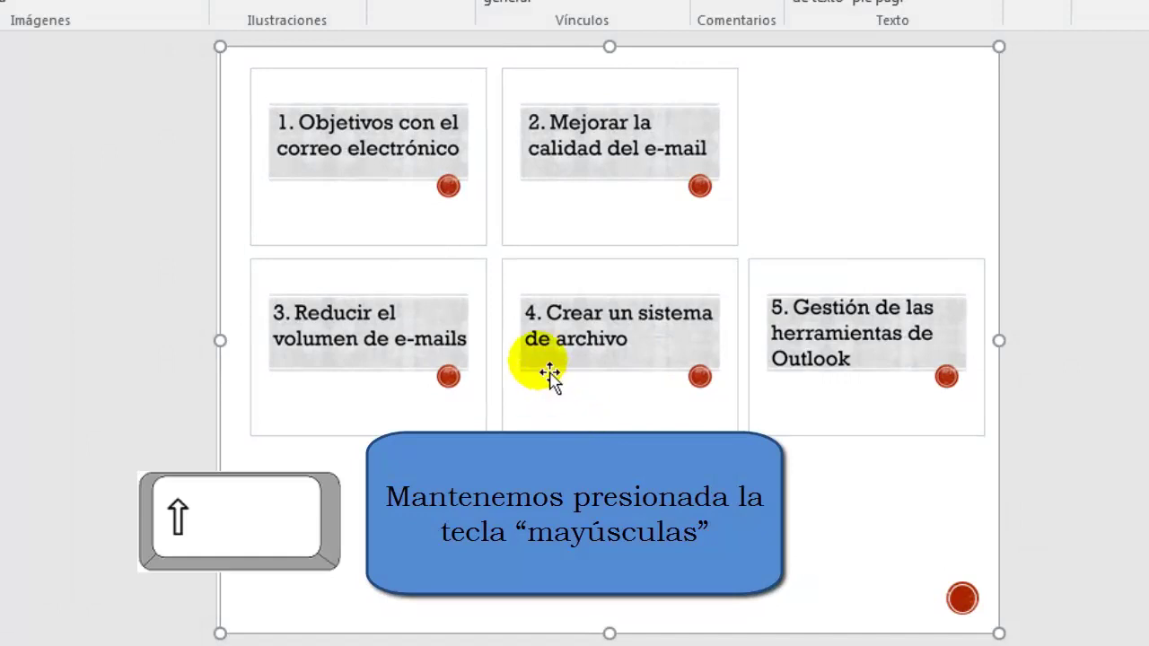
Step: Select all five section thumbnails and shrink them together from a corner handle
left_click(420, 202)
left_click(603, 178, "shift")
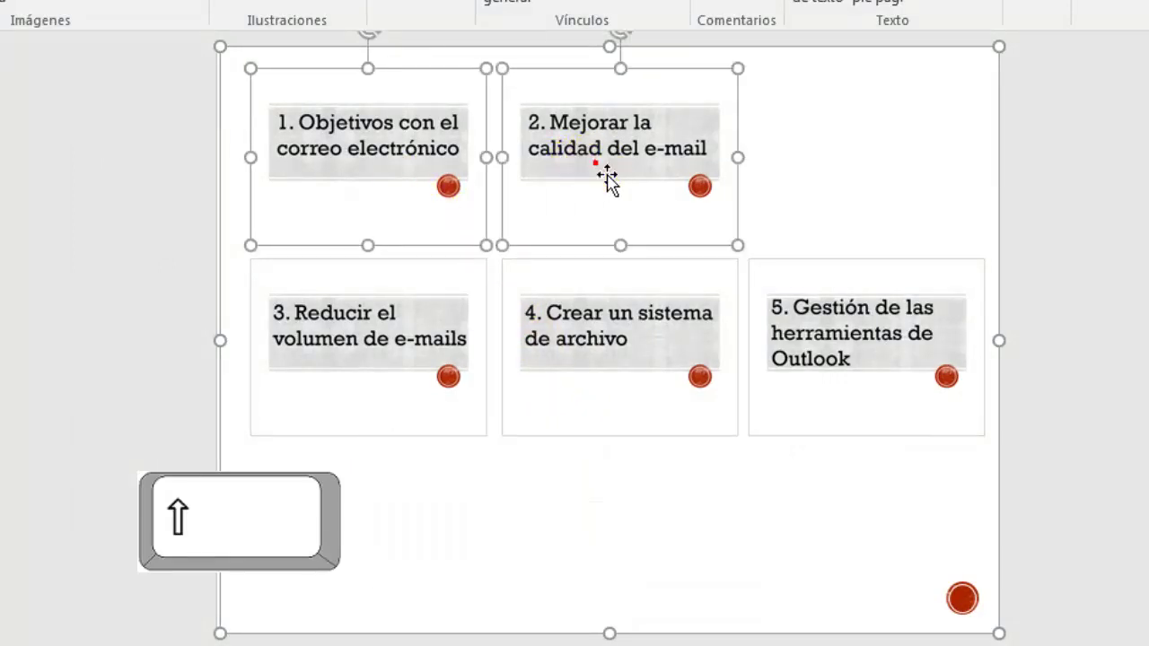
left_click(418, 360, "shift")
left_click(664, 355, "shift")
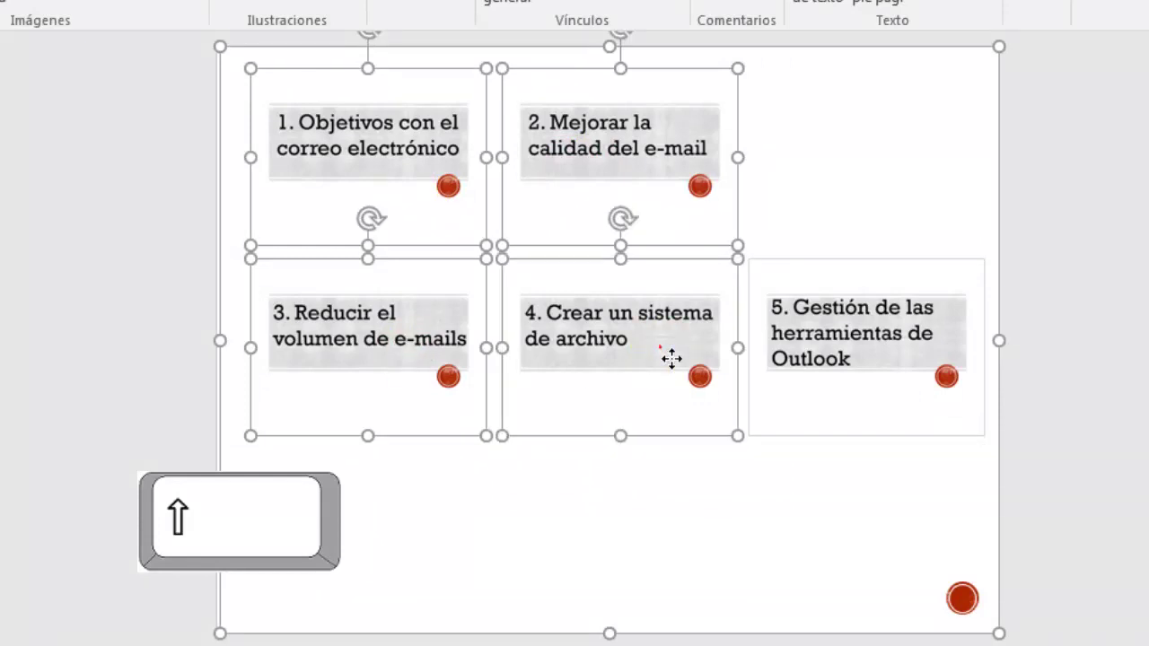
left_click(864, 332, "shift")
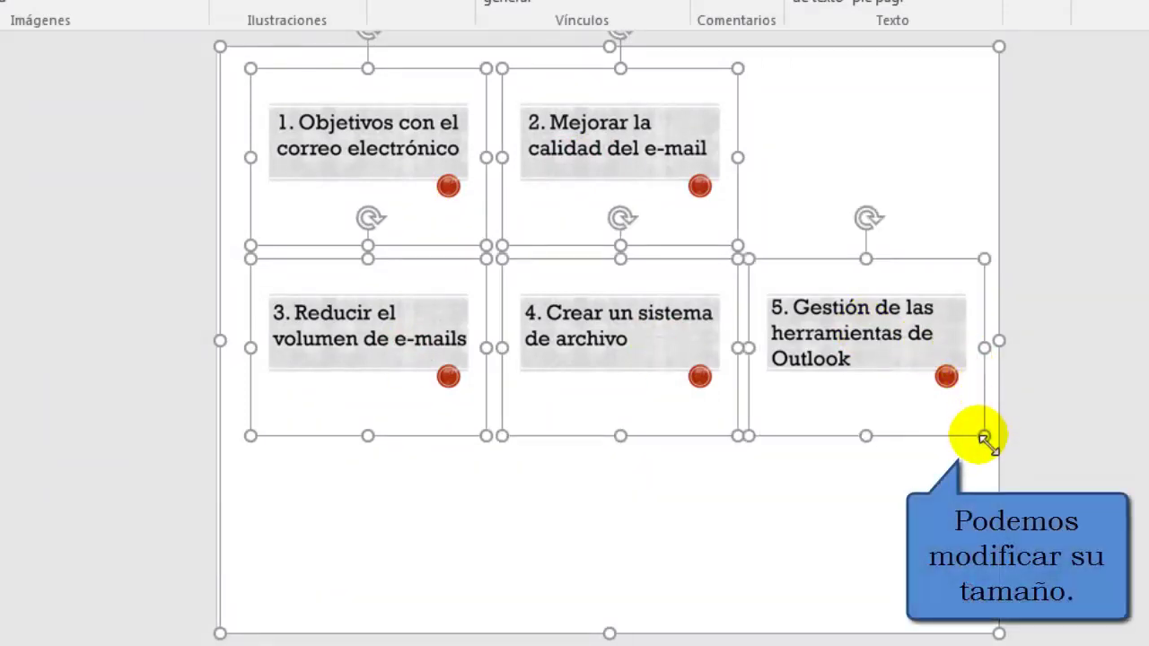
mouse_move(983, 437)
left_mouse_down()
mouse_move(924, 390)
mouse_move(993, 434)
mouse_move(977, 416)
left_mouse_up()
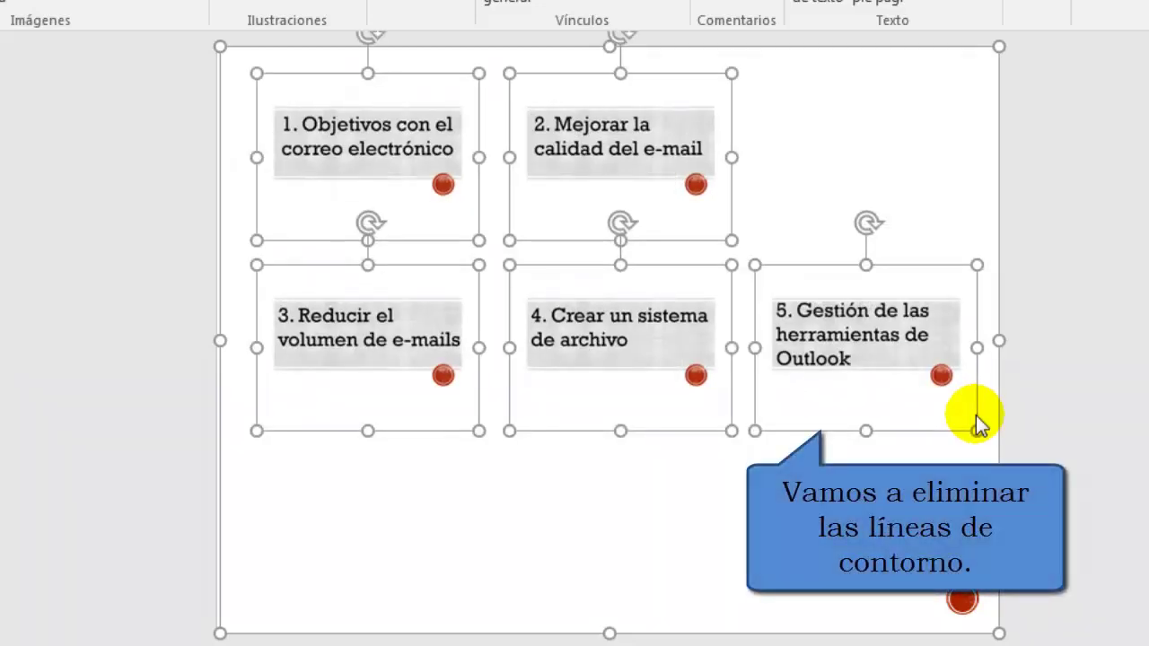
Step: Set the thumbnails' line to Sin línea under Relleno y línea in Dar formato a la imagen
right_click(888, 389)
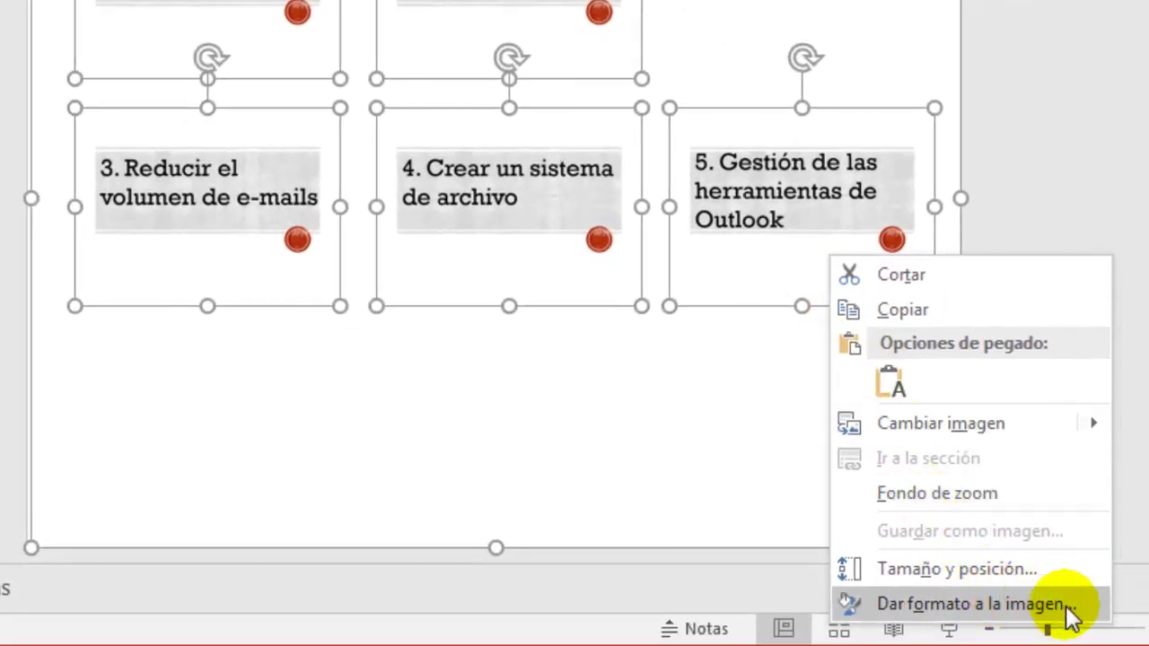
left_click(1088, 609)
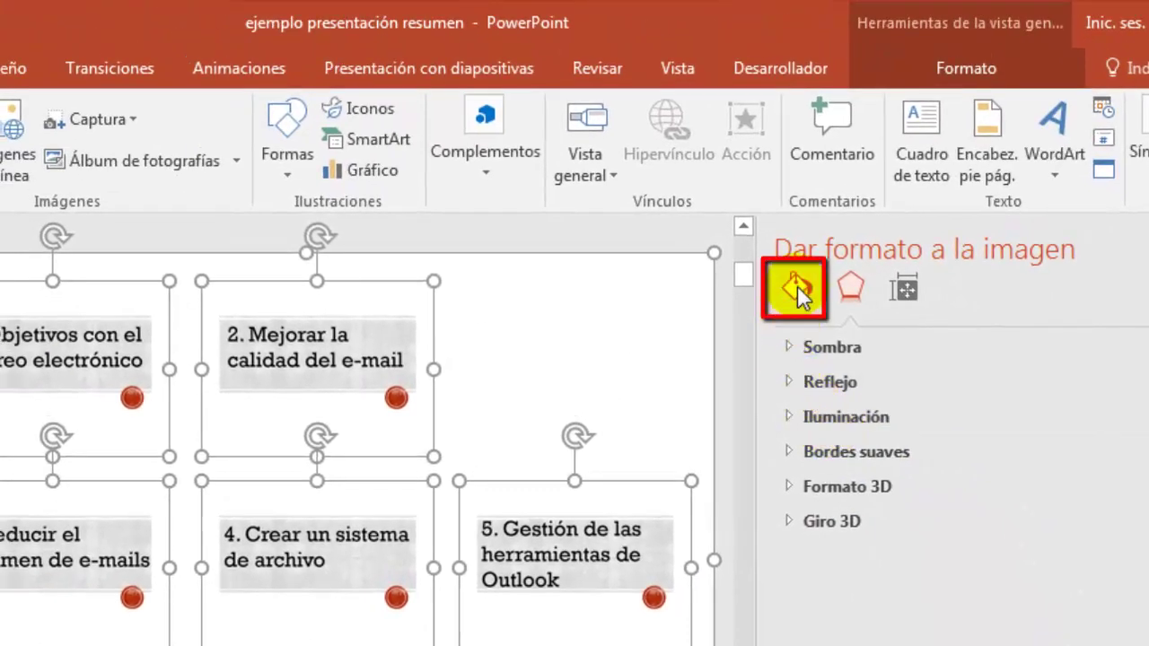
left_click(798, 287)
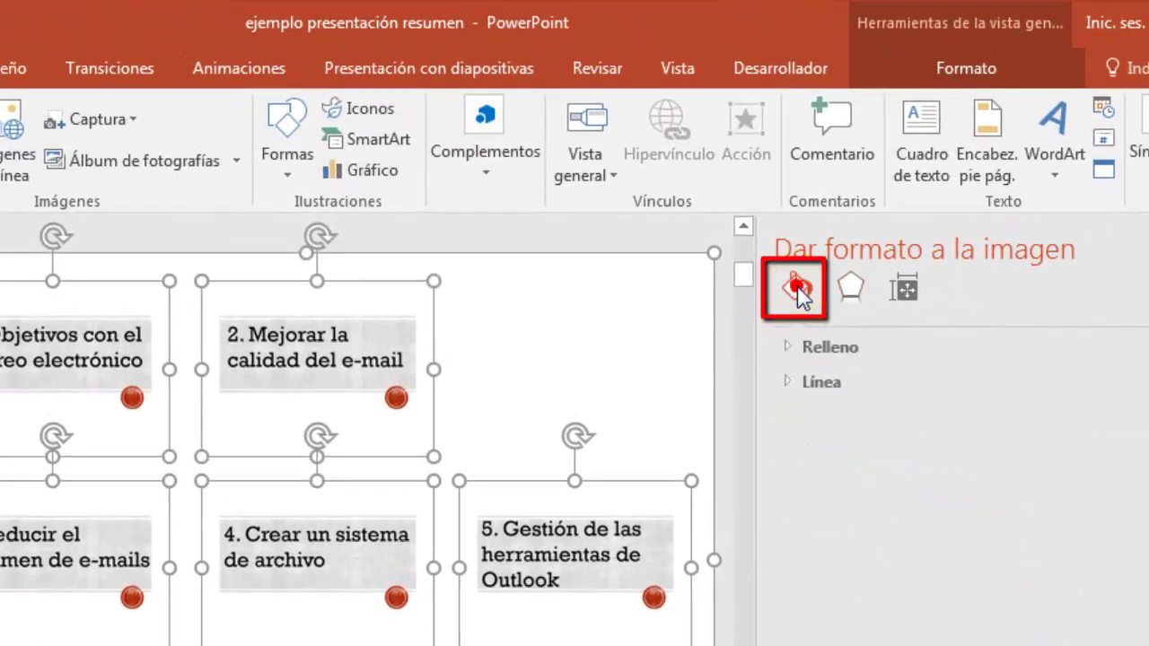
left_click(794, 386)
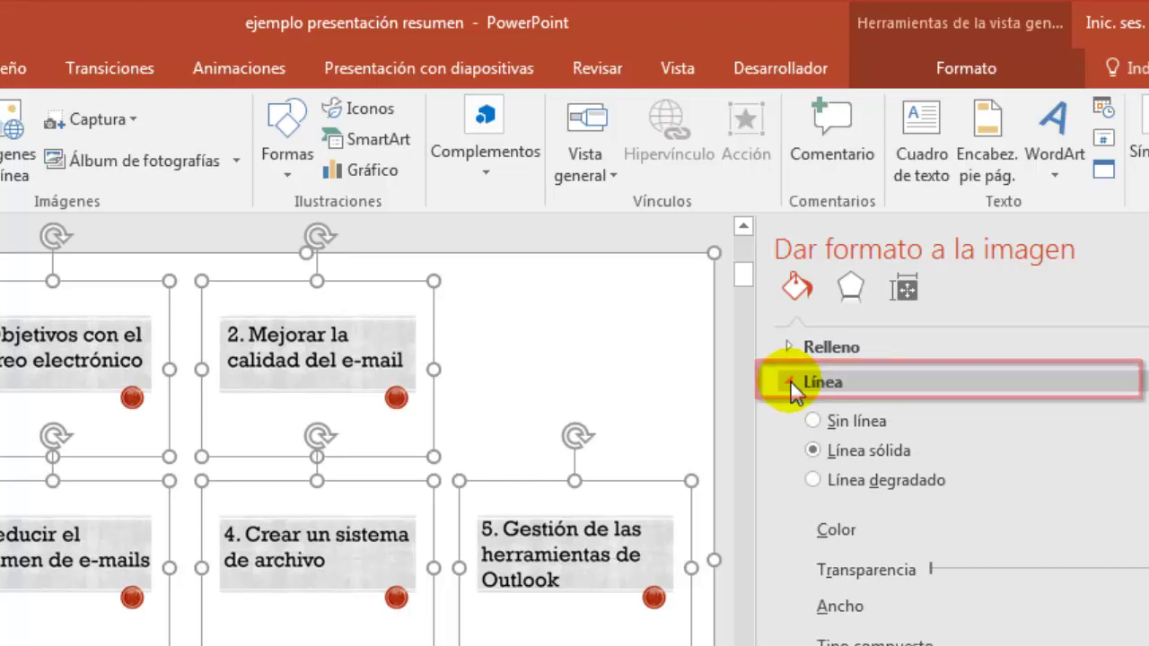
left_click(814, 422)
left_click(814, 422)
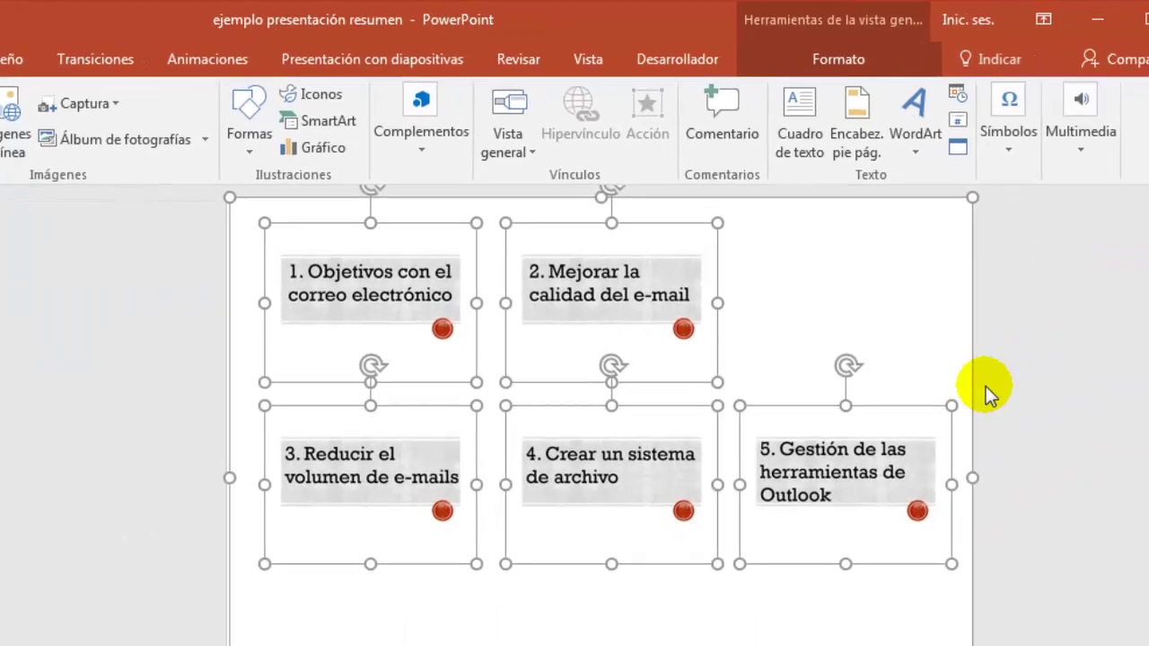
left_click(852, 620)
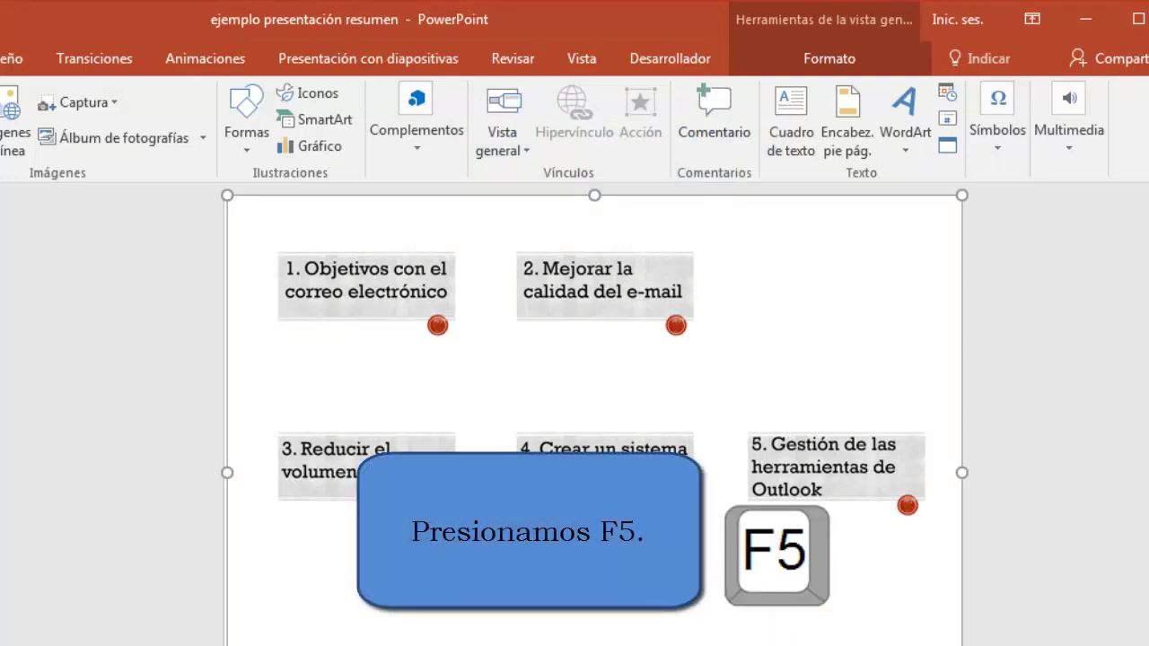
Step: Start the slideshow, open section 1 from its thumbnail and click through its slides
key("F5")
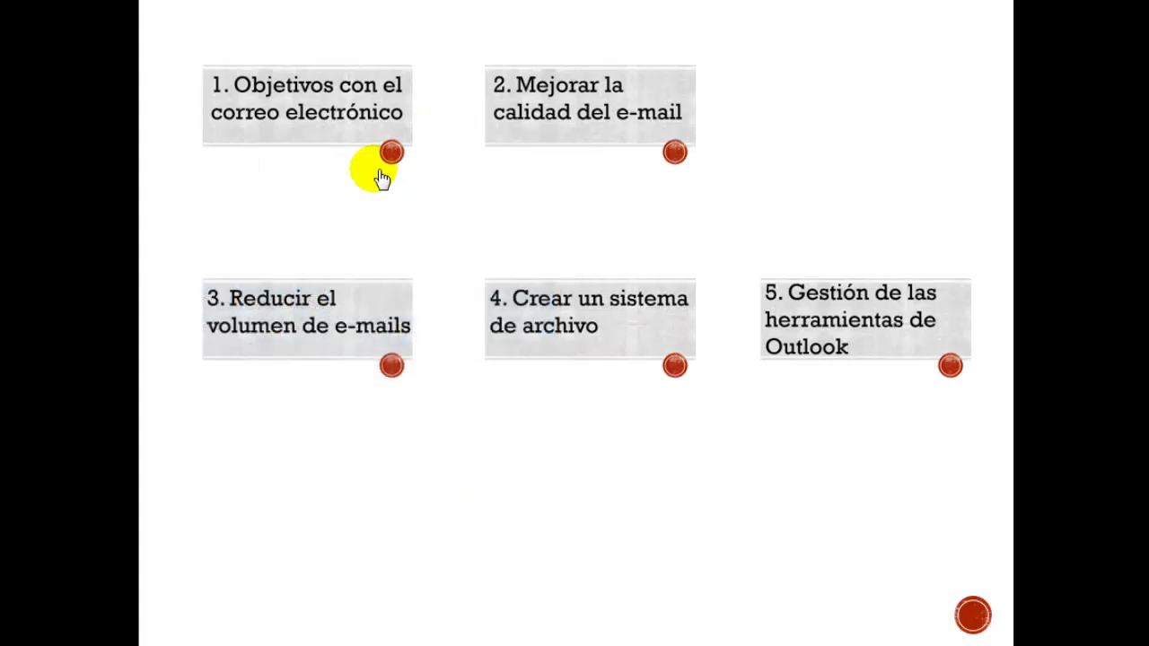
left_click(378, 171)
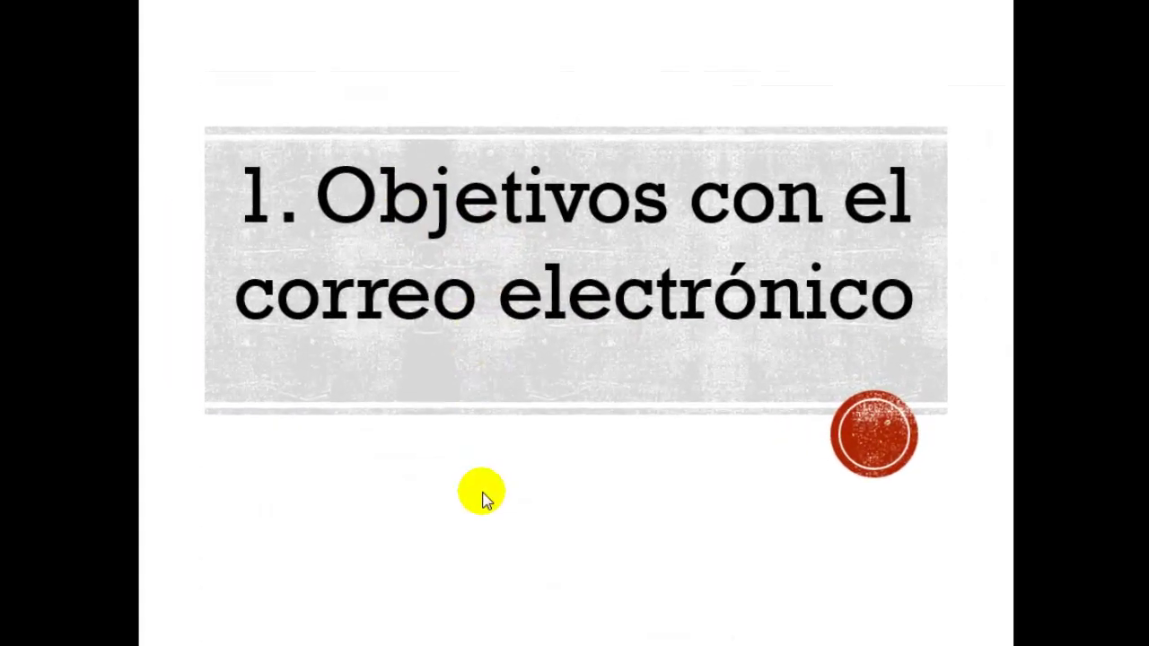
left_click(507, 590)
left_click(510, 594)
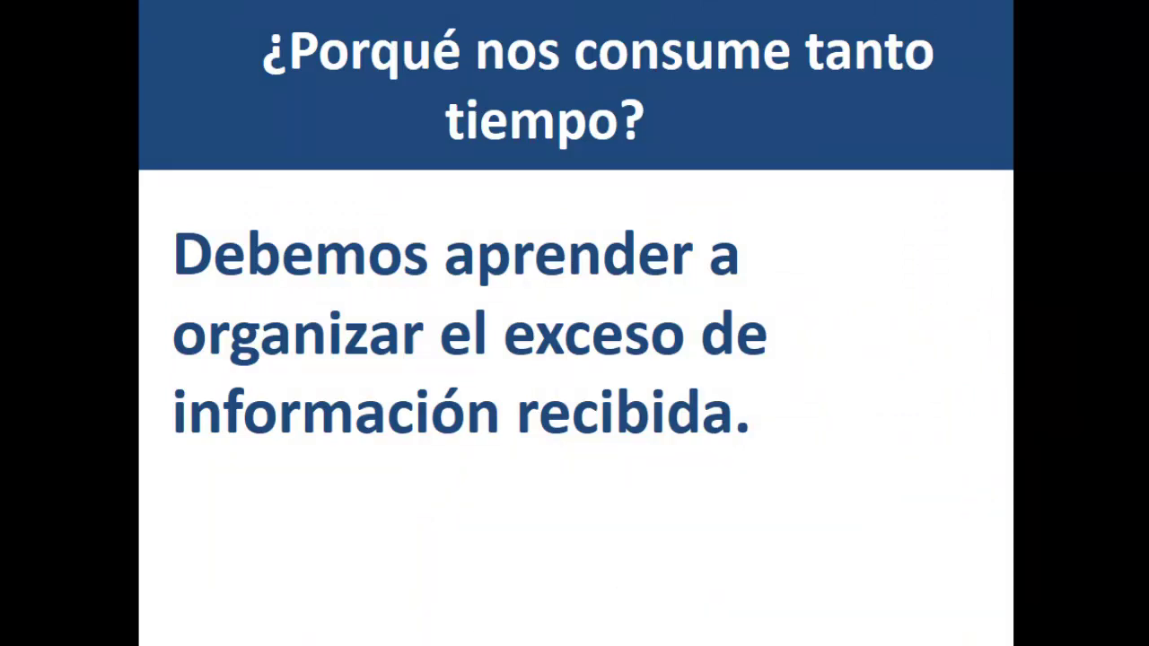
left_click(561, 505)
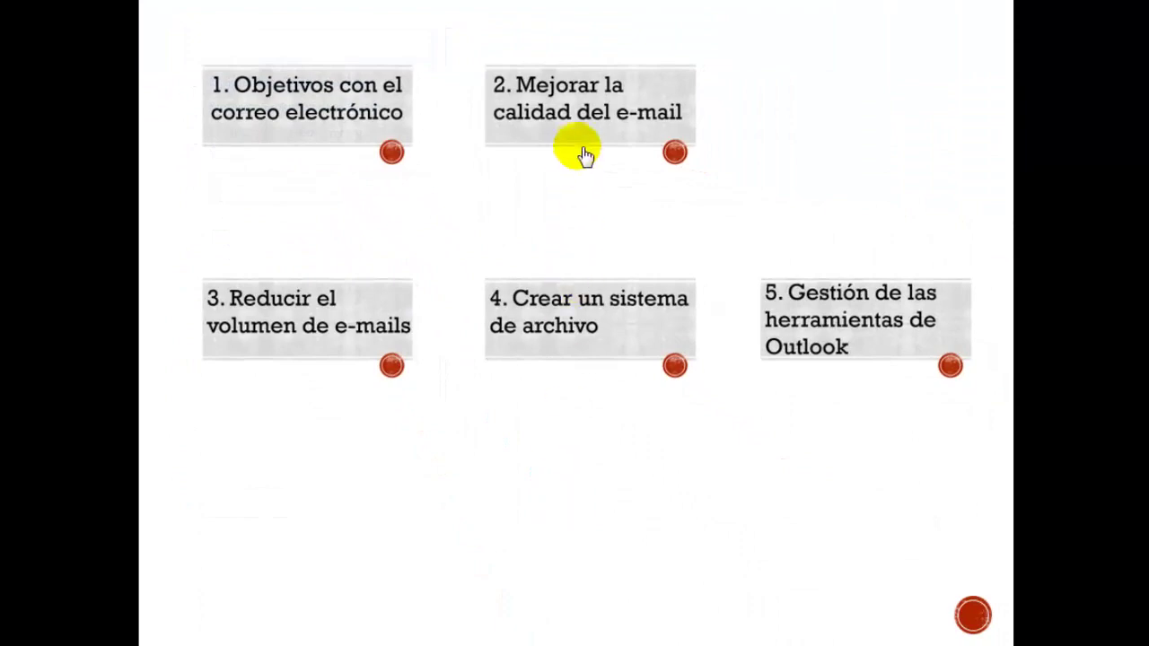
Step: Open section 2 from the summary and click through it back to the summary
left_click(579, 142)
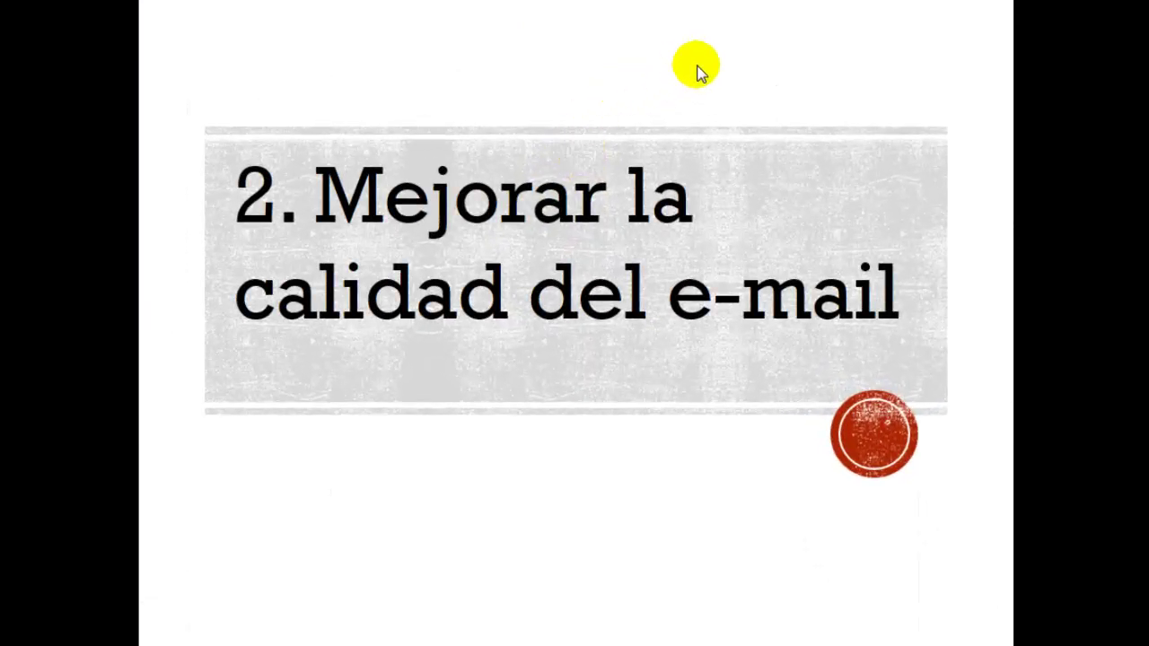
left_click(792, 36)
left_click(791, 36)
left_click(792, 35)
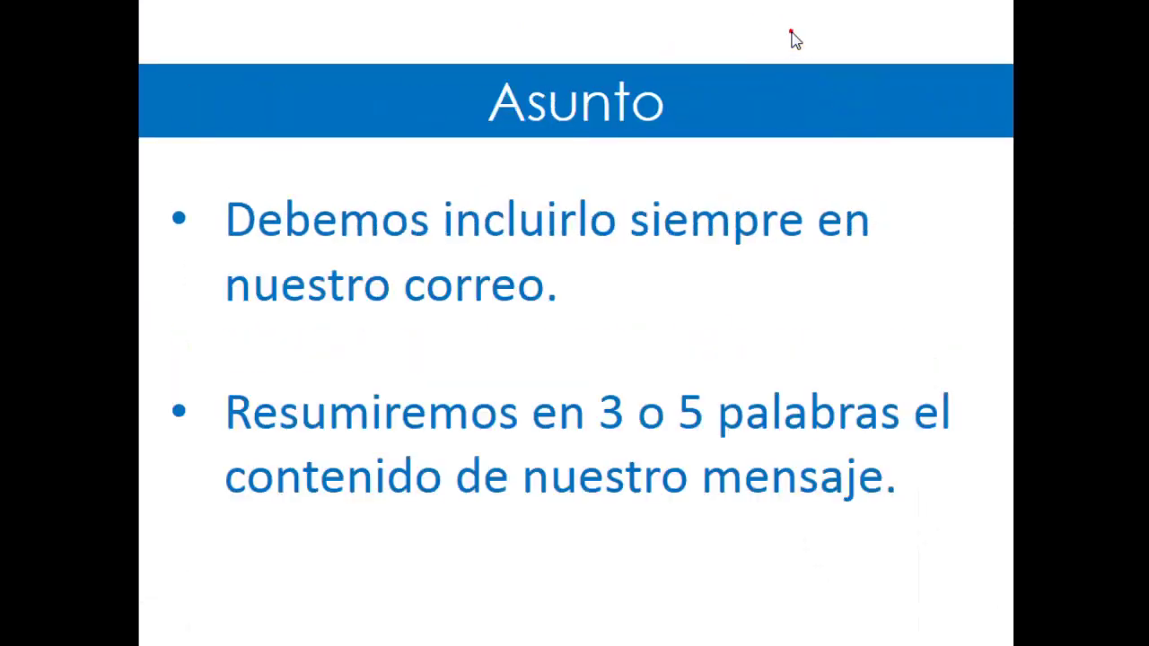
left_click(792, 36)
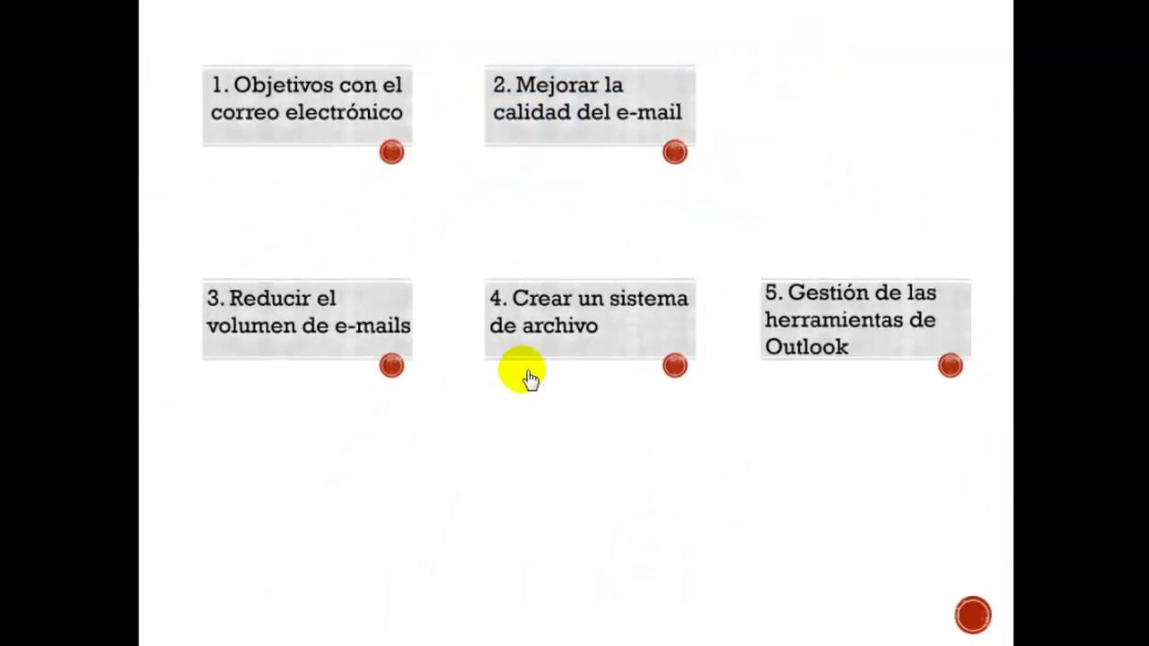
Step: Open section 4 from the summary and click through it back to the summary
left_click(525, 375)
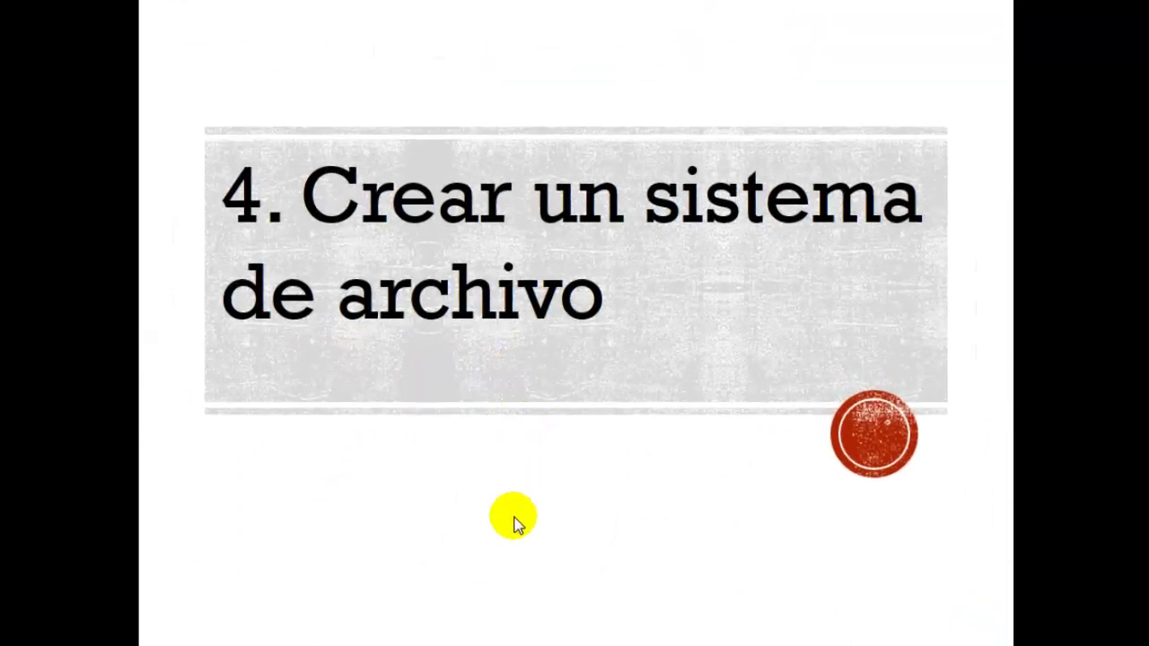
left_click(513, 519)
left_click(513, 521)
left_click(514, 520)
left_click(513, 520)
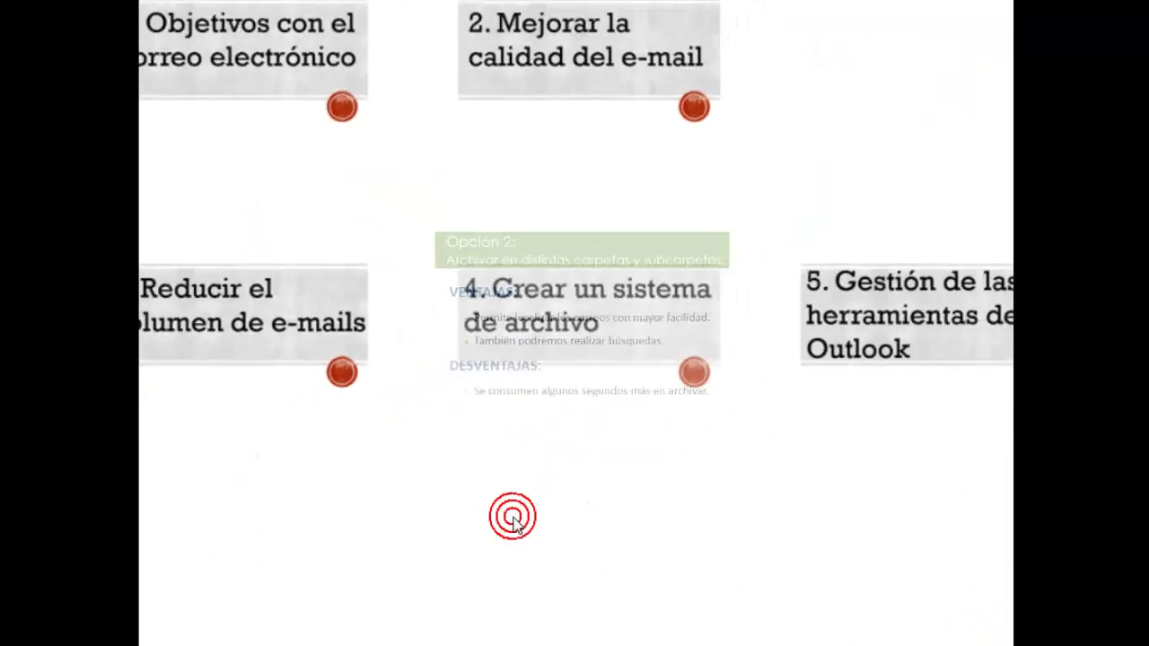